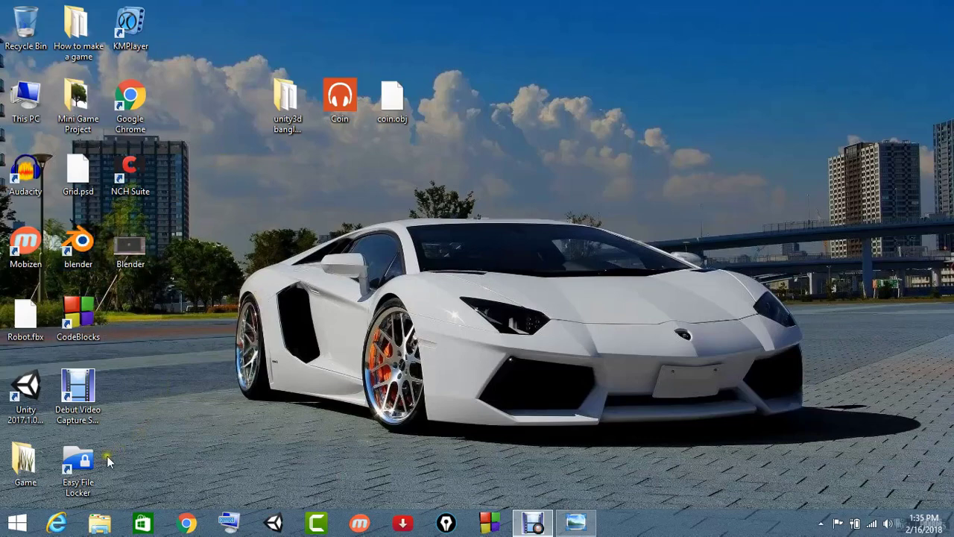
- Search for 'blen' from the Windows Start screen and launch Blender 2.79
left_click(16, 522)
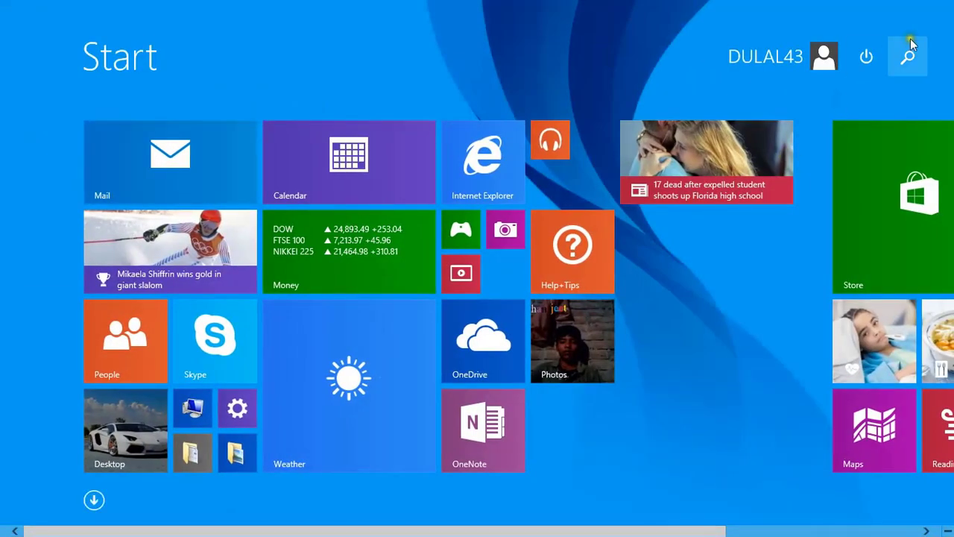
left_click(909, 46)
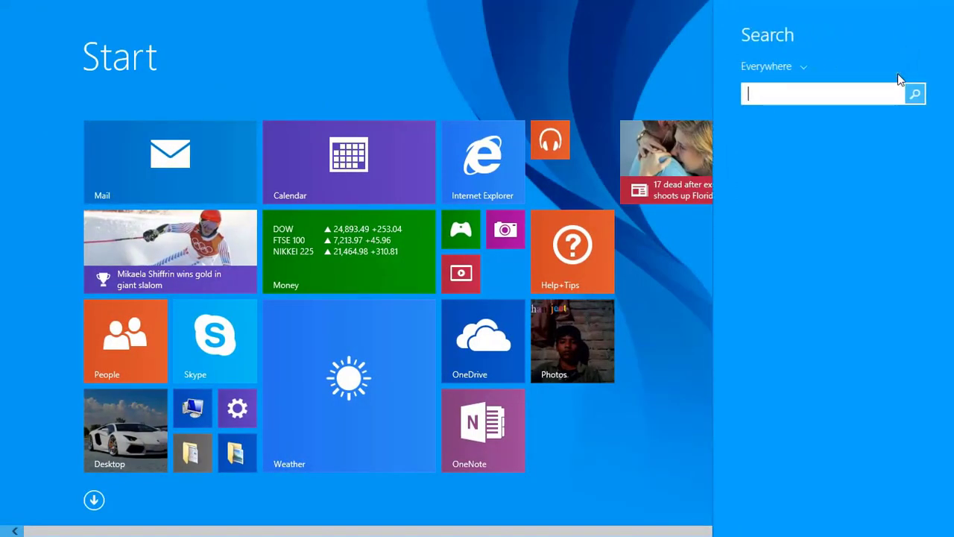
type("blender")
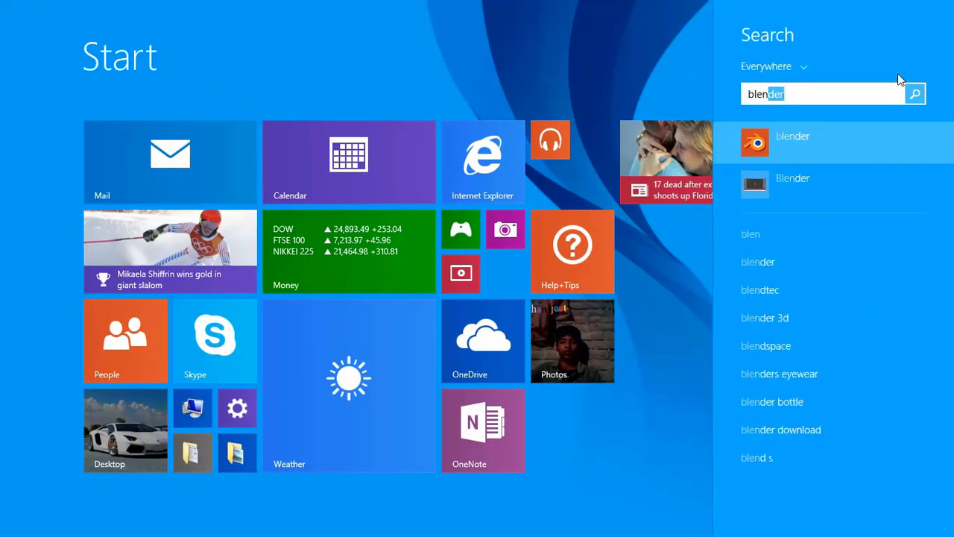
left_click(847, 140)
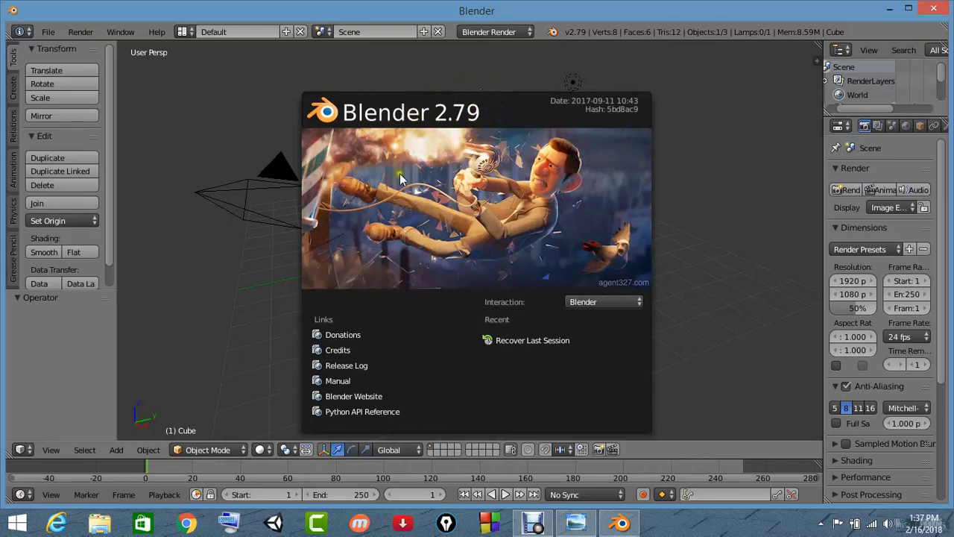
- Close the Blender 2.79 splash screen to reveal the default cube, camera and lamp
left_click(373, 365)
left_click(368, 382)
left_click(231, 113)
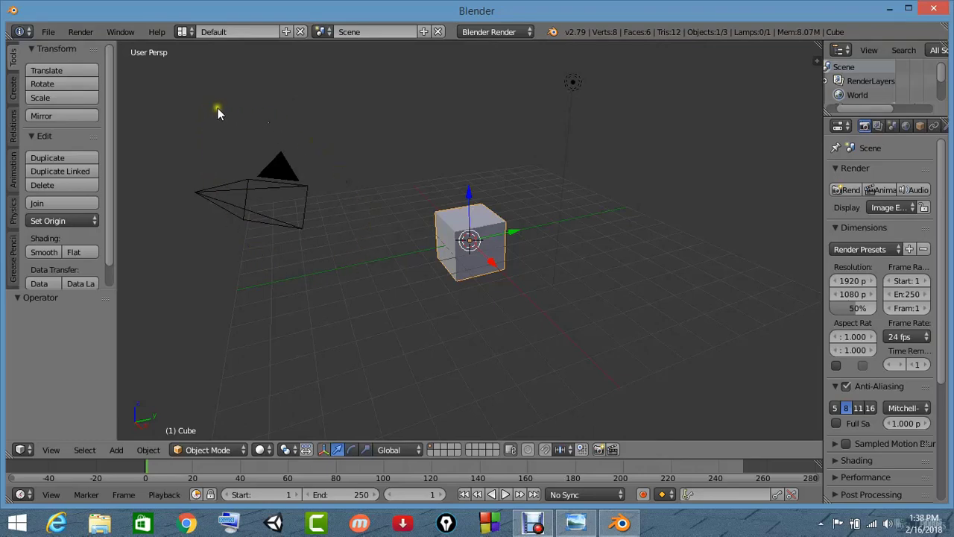
left_click(156, 32)
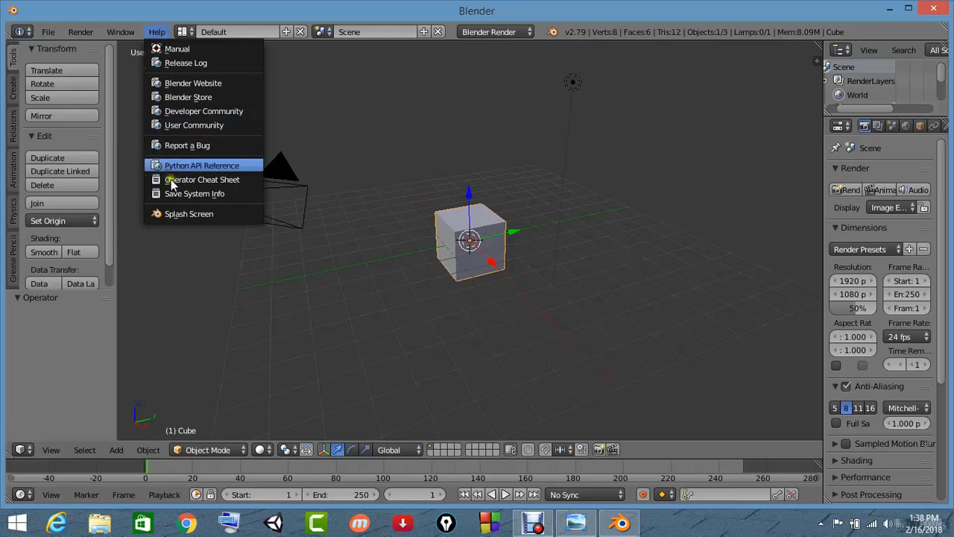
left_click(173, 214)
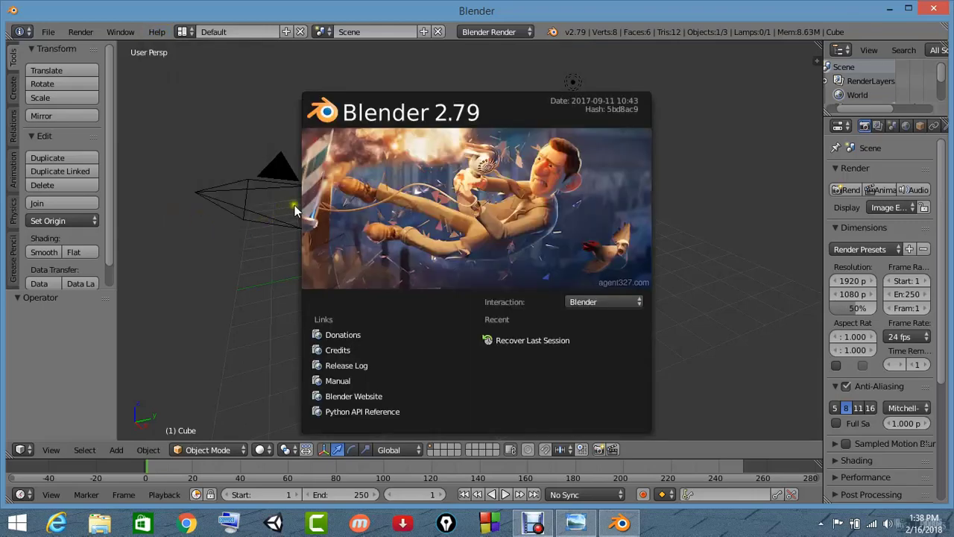
left_click(202, 135)
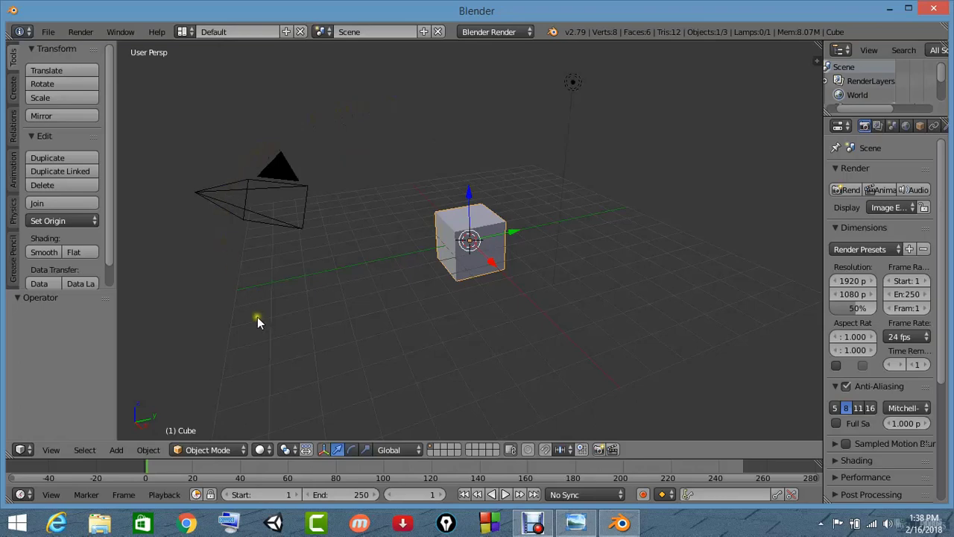
left_click(578, 524)
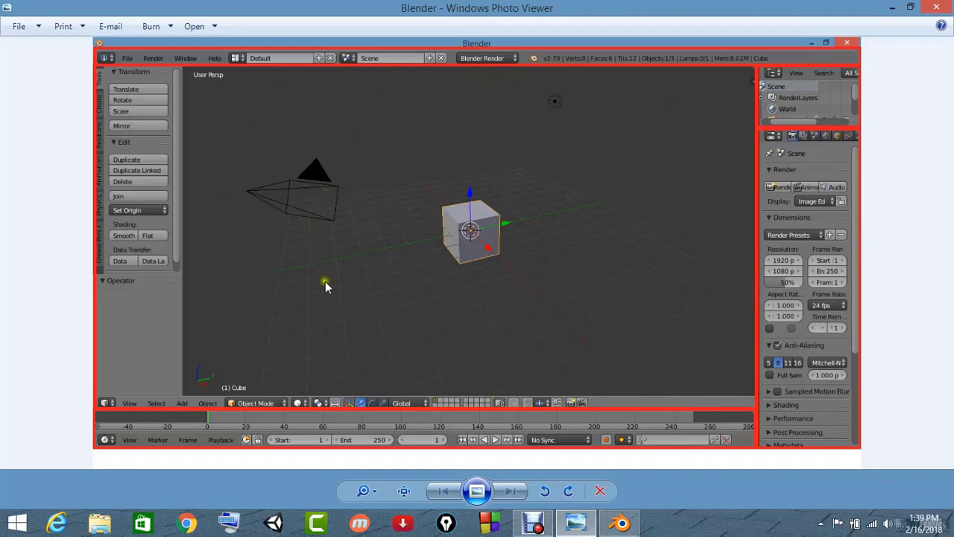
left_click(620, 523)
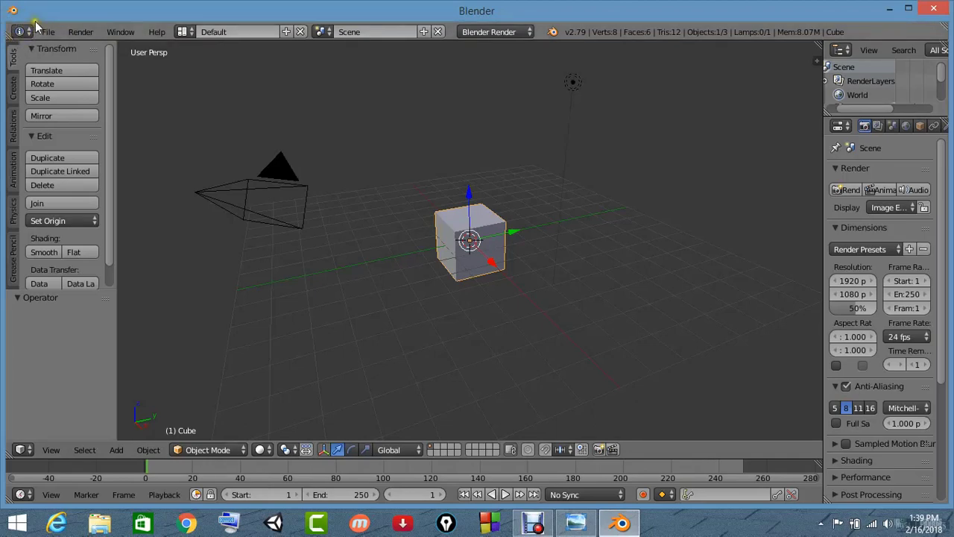
left_click(18, 33)
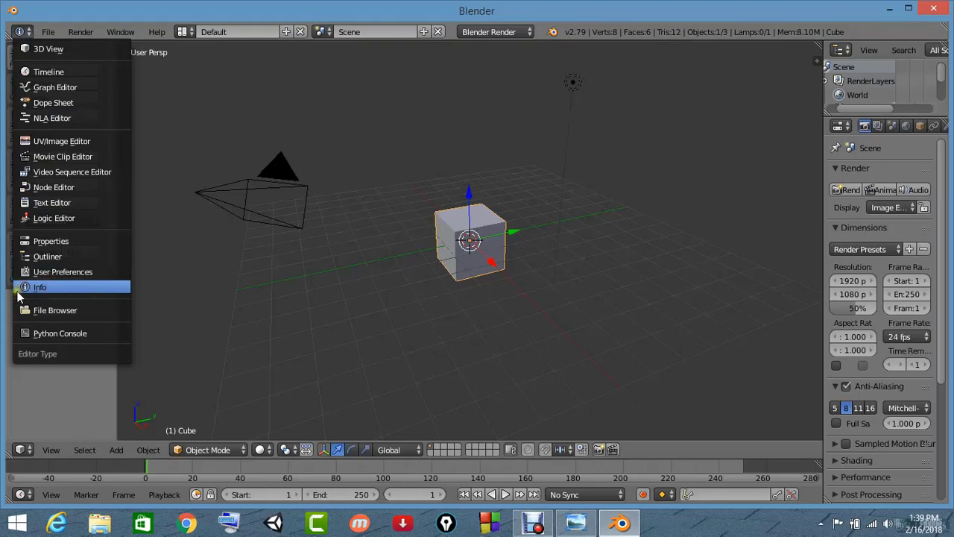
left_click(38, 49)
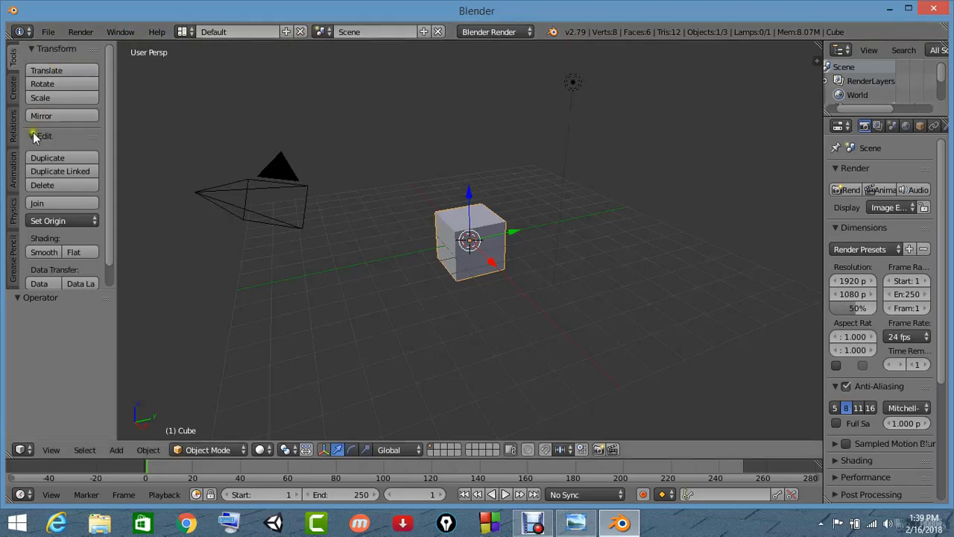
left_click(23, 450)
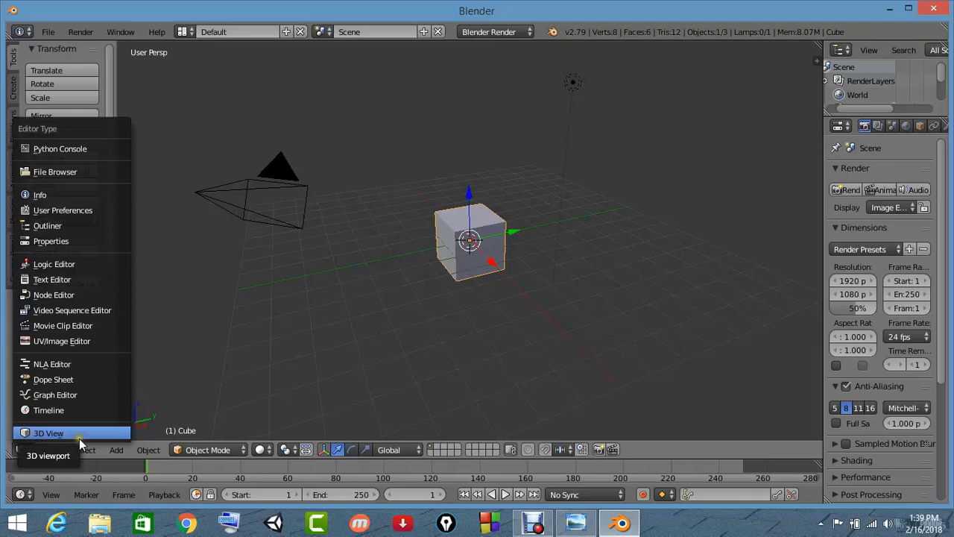
left_click(54, 440)
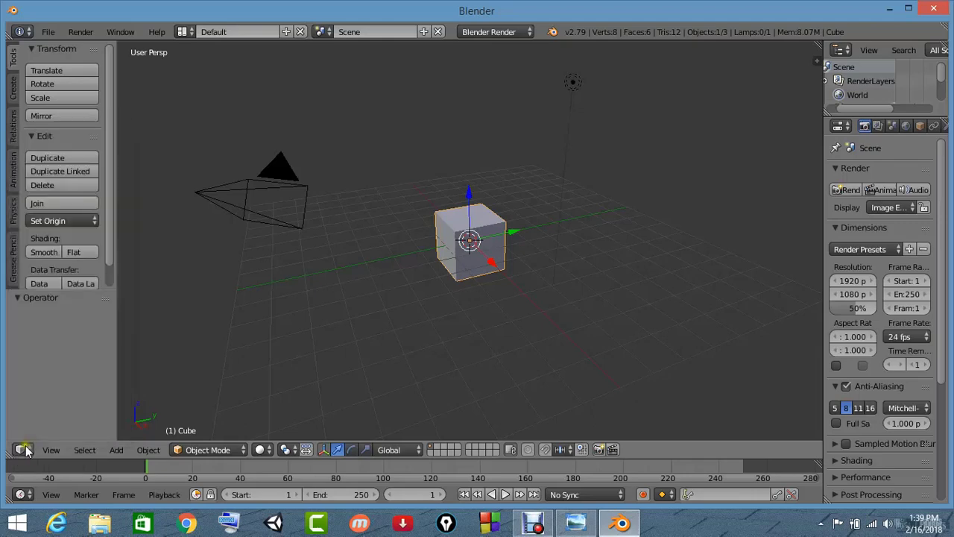
left_click(23, 449)
left_click(21, 447)
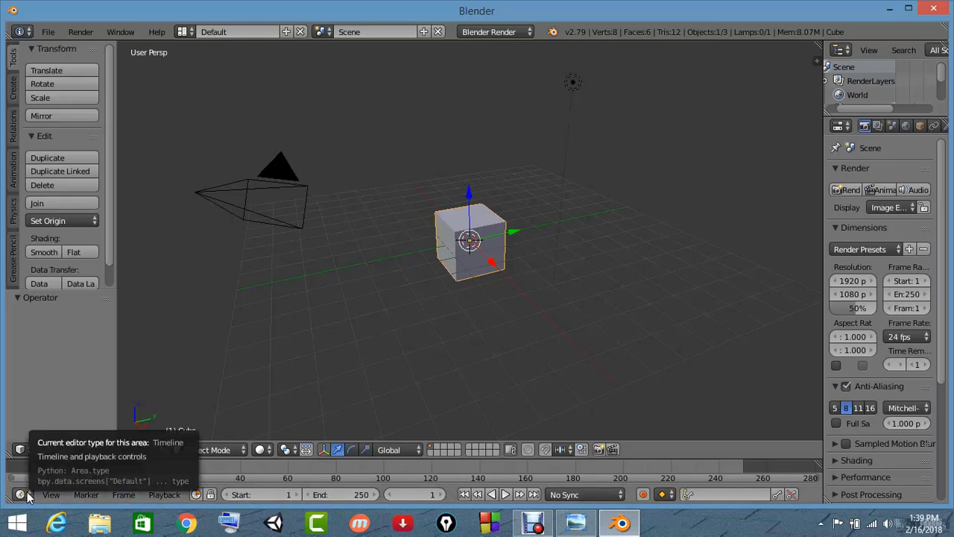
left_click(22, 495)
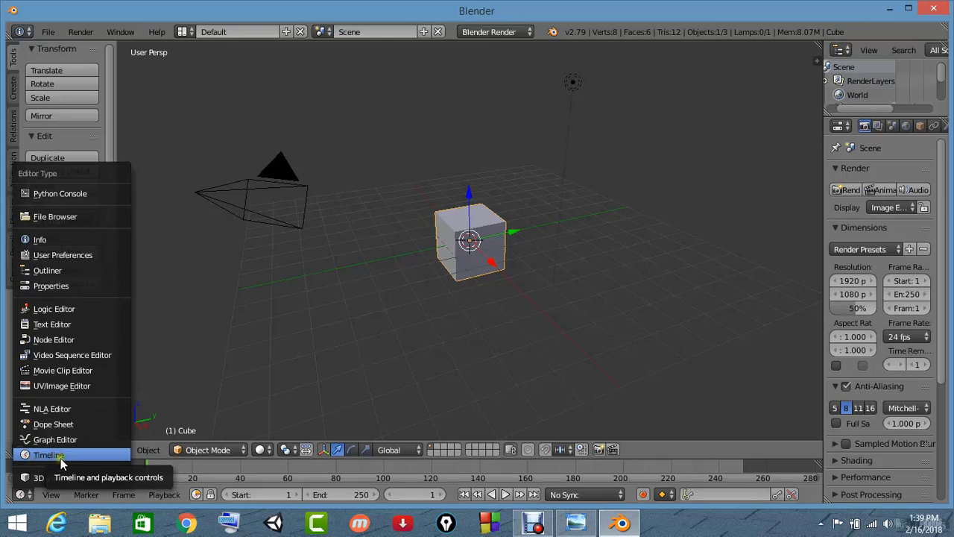
left_click(24, 488)
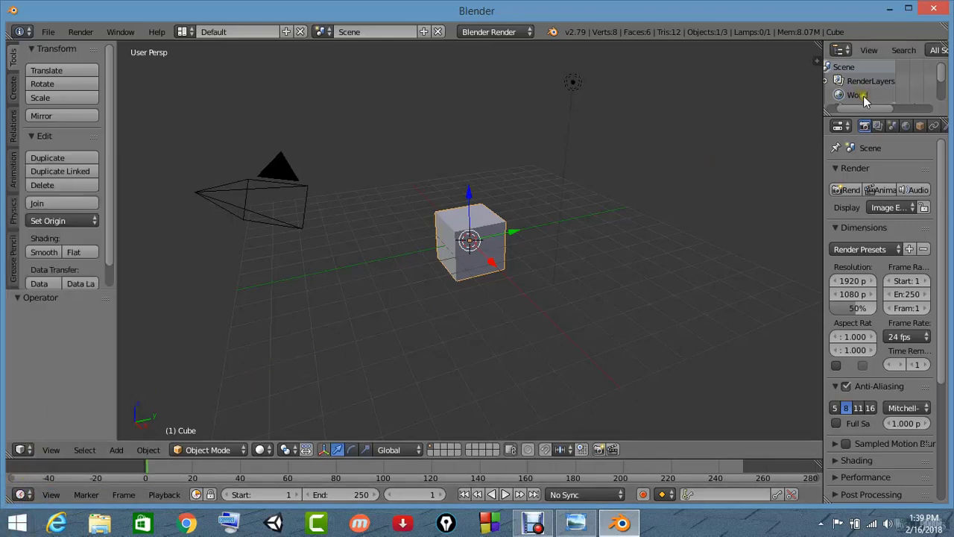
left_click(840, 50)
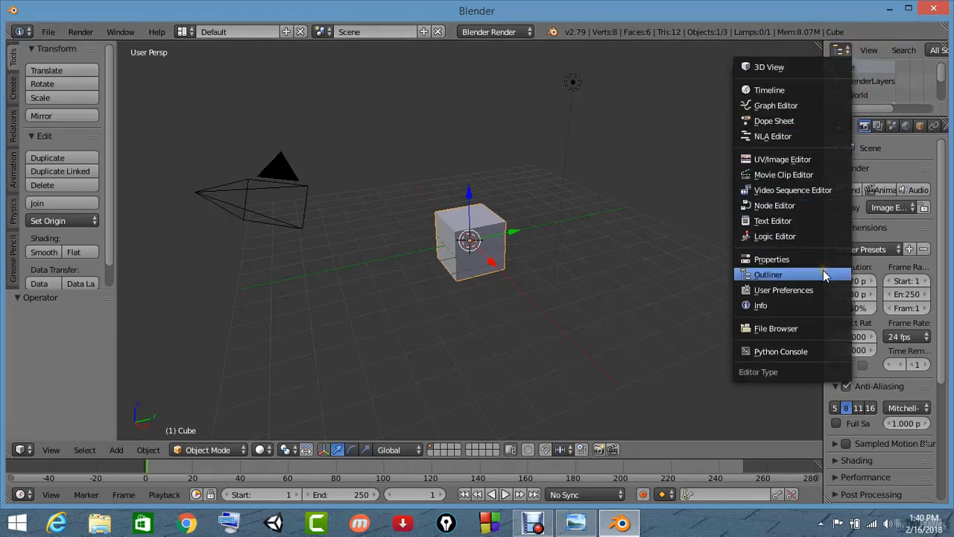
left_click(843, 50)
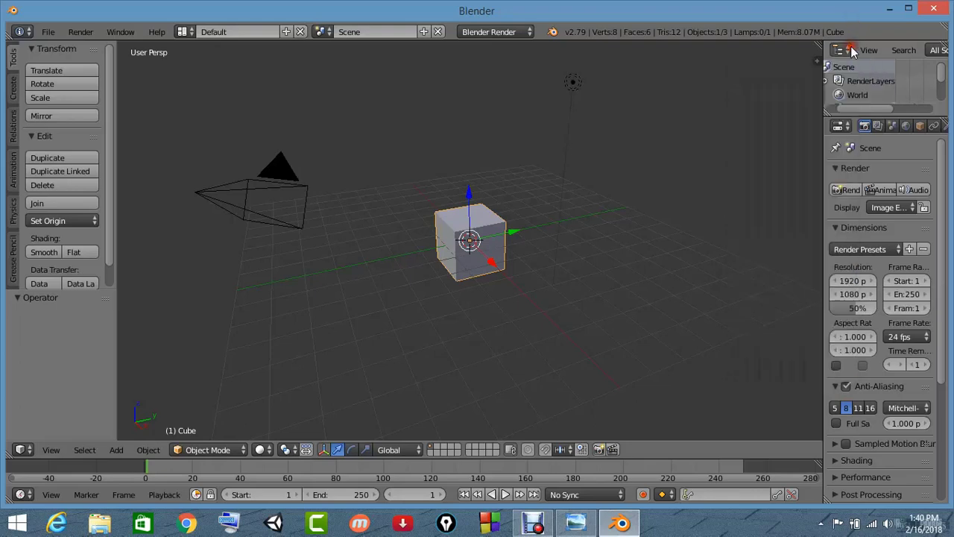
left_click(841, 127)
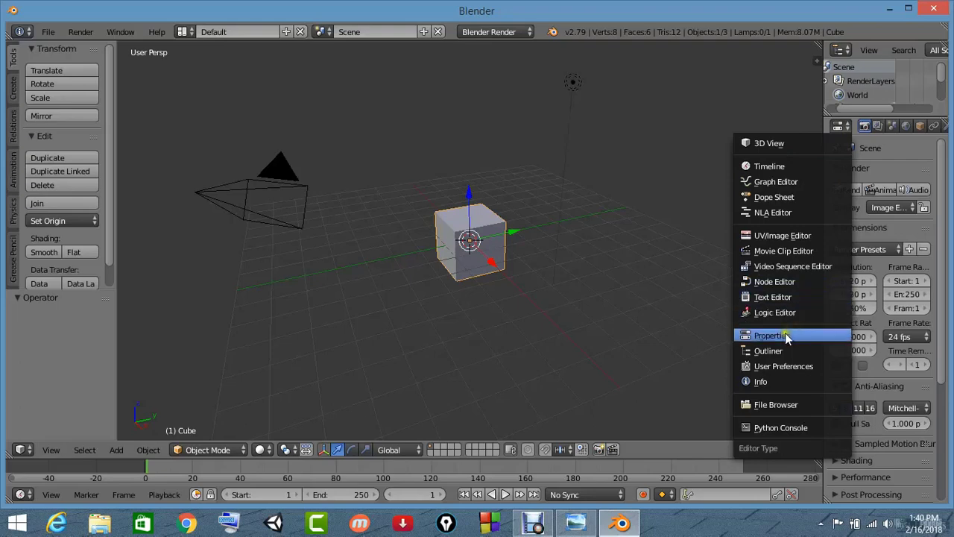
left_click(845, 128)
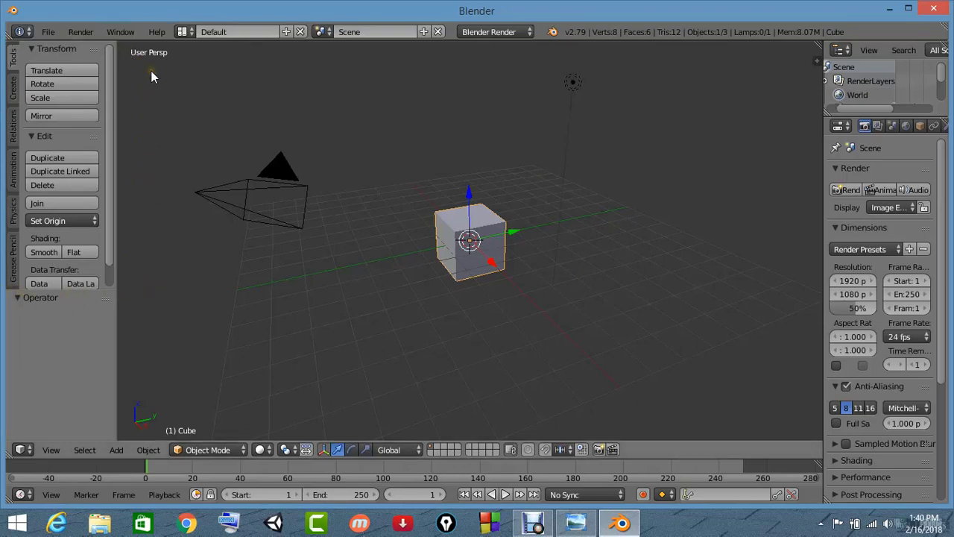
key("t")
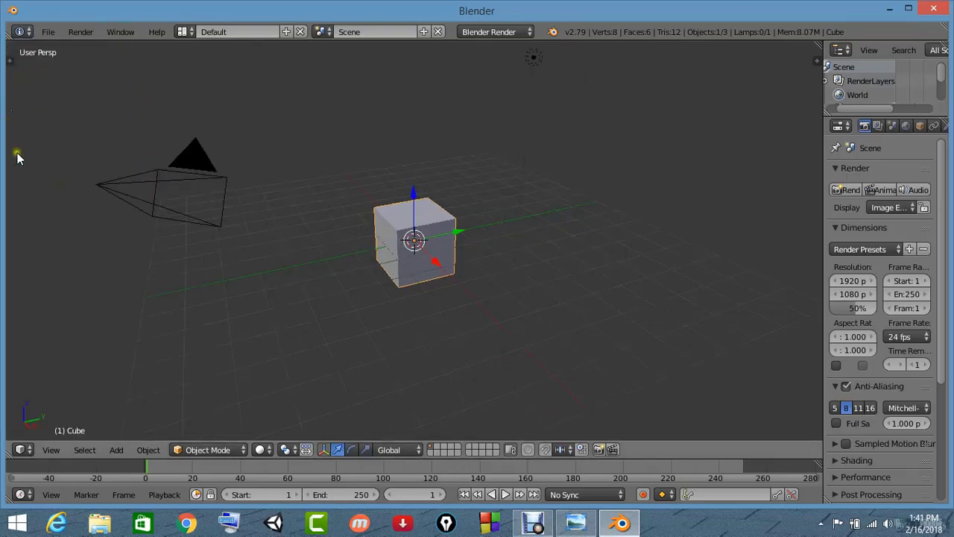
key("t")
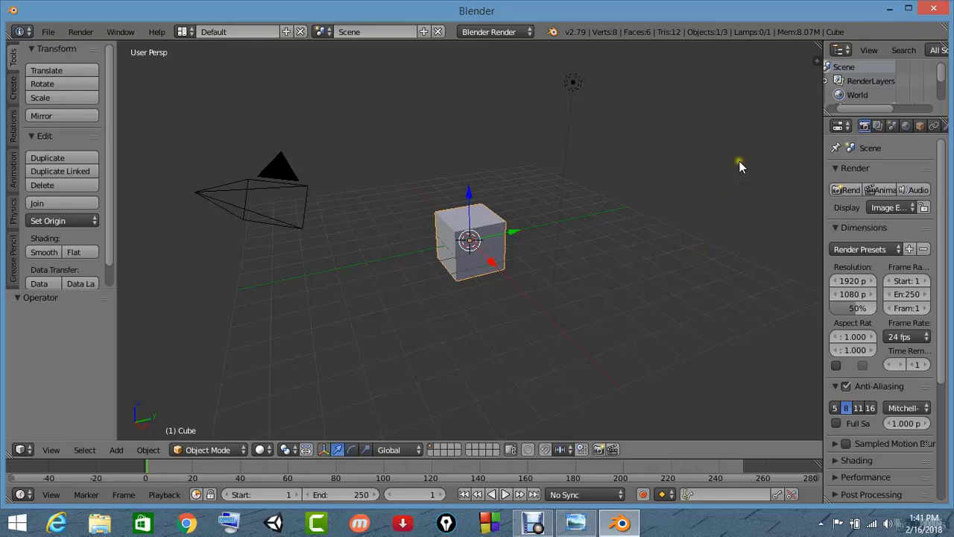
key("n")
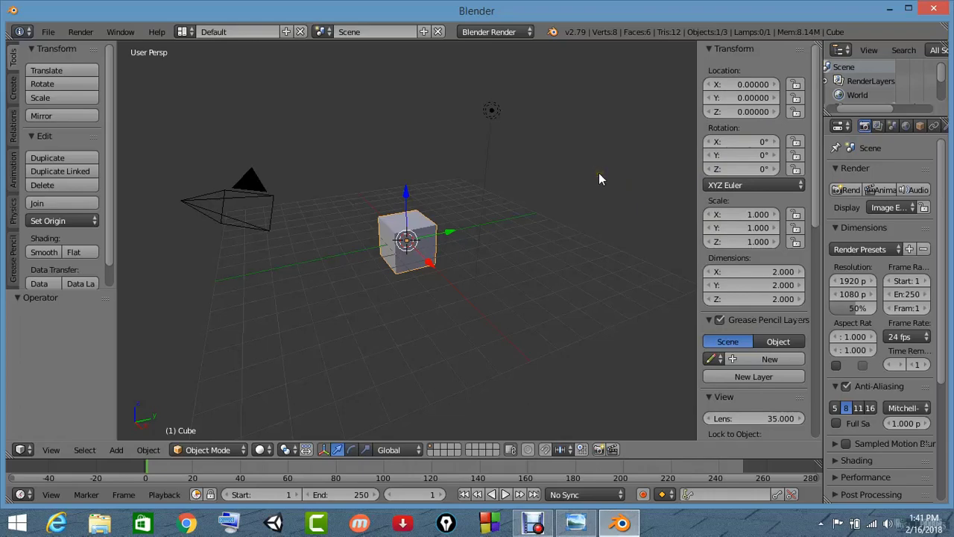
key("n")
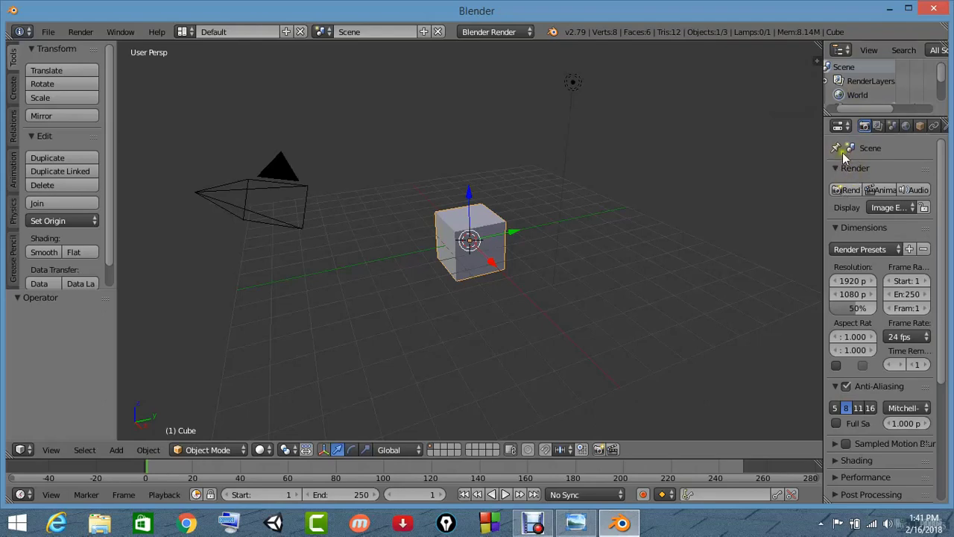
- Widen the Outliner/Properties column and switch Properties to the Cube's Modifiers tab
left_click(839, 127)
left_click(840, 129)
left_click_drag(823, 176, 715, 181)
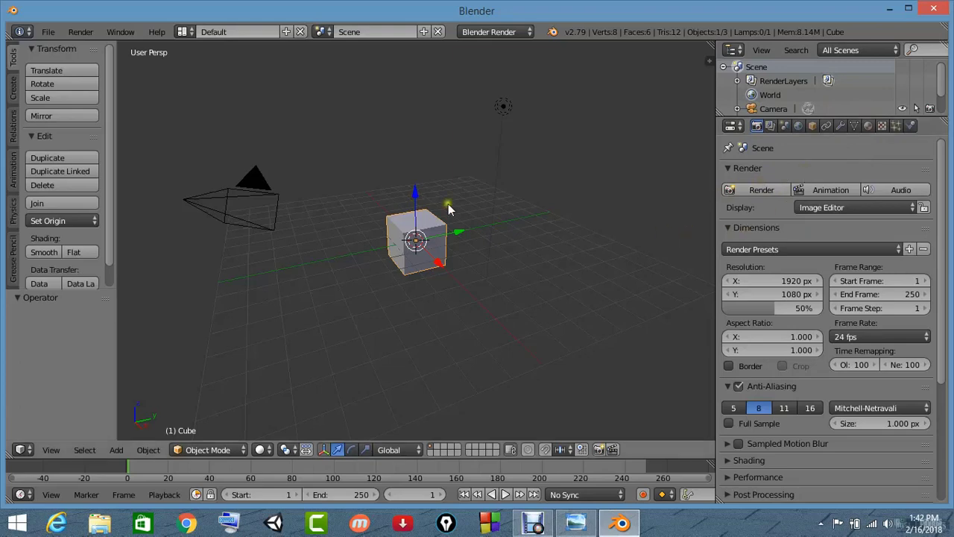
left_click(869, 125)
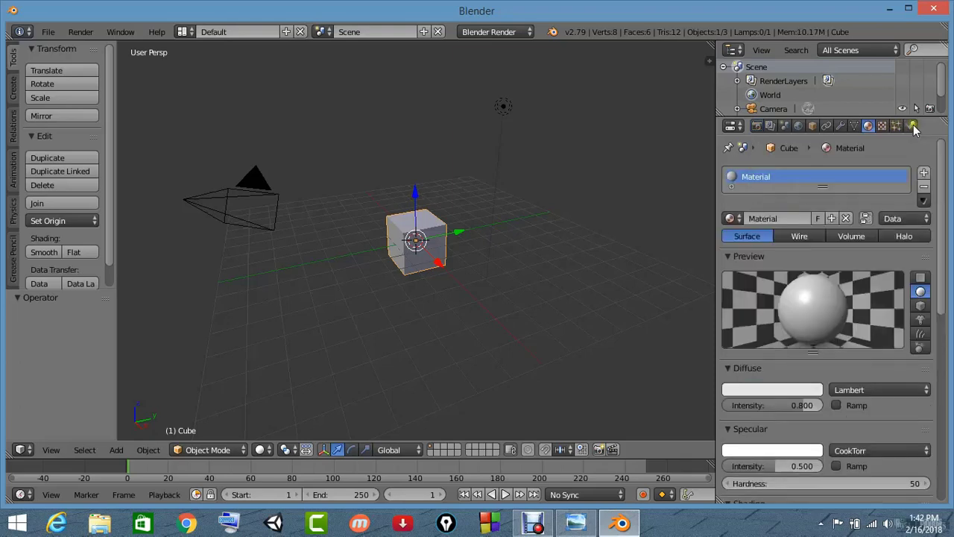
left_click(840, 126)
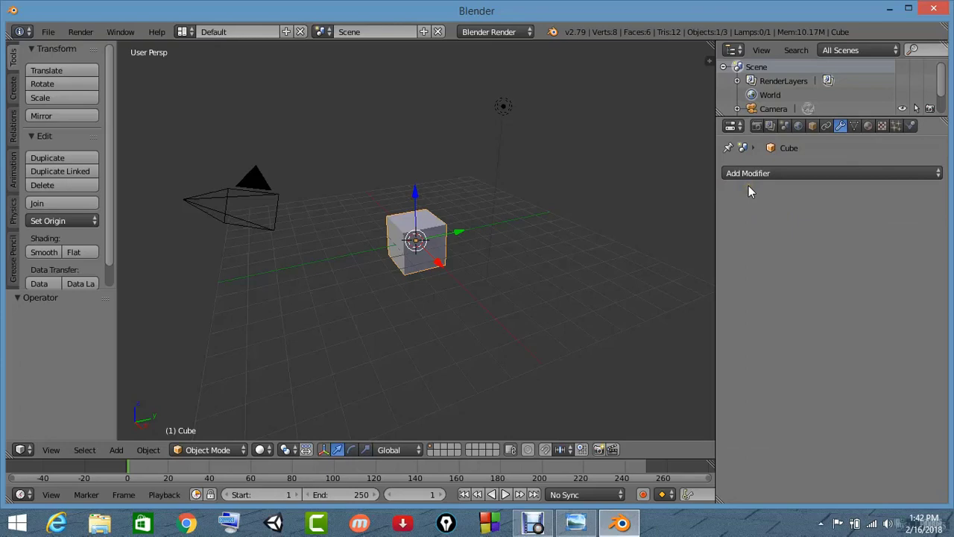
- Enlarge the Outliner to list Camera, Cube and Lamp, and widen the 3D viewport
left_click_drag(818, 117, 818, 155)
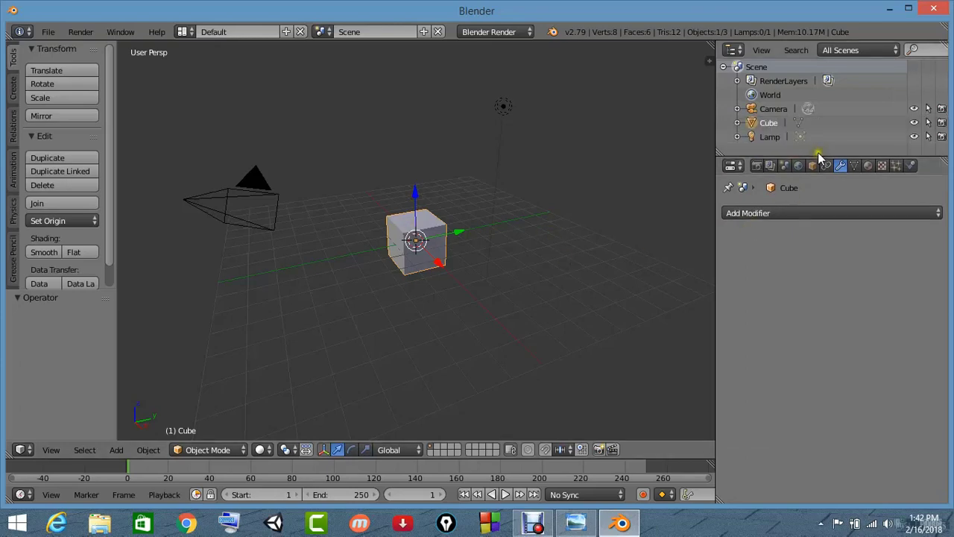
left_click_drag(817, 155, 827, 170)
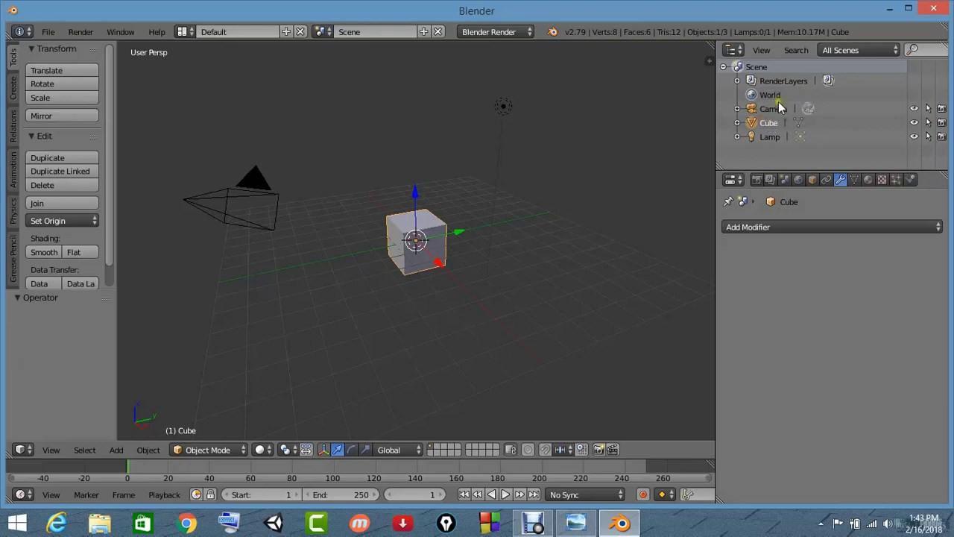
left_click_drag(715, 212, 796, 212)
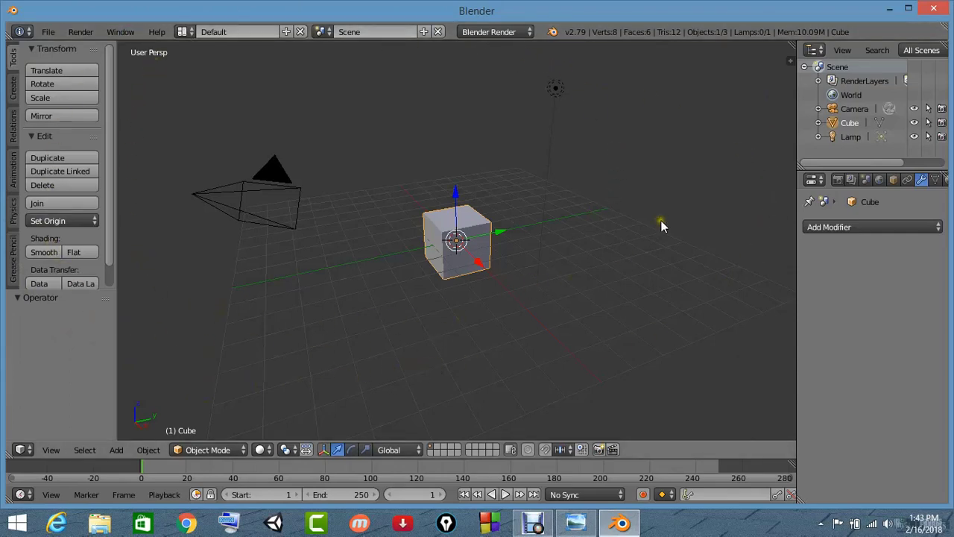
left_click(792, 44)
left_click_drag(792, 45, 533, 44)
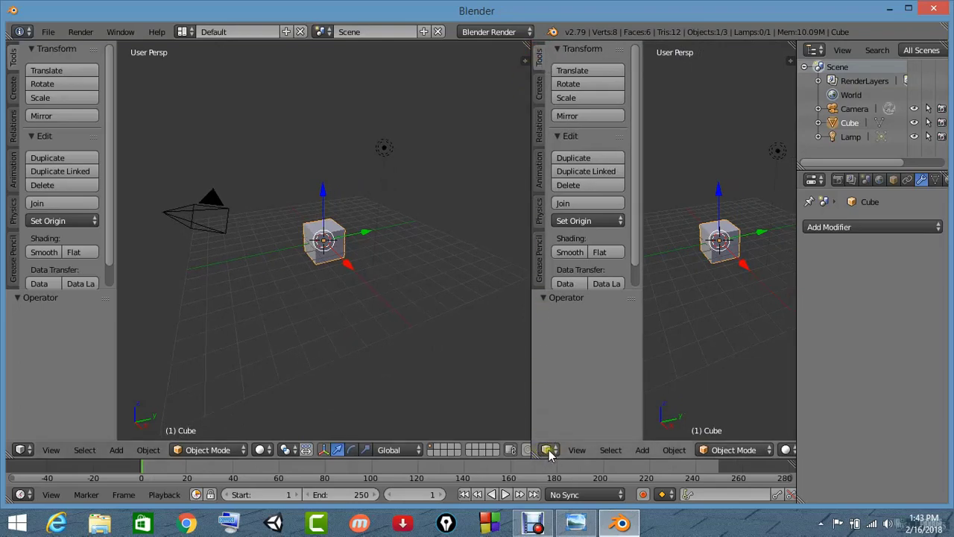
left_click(549, 449)
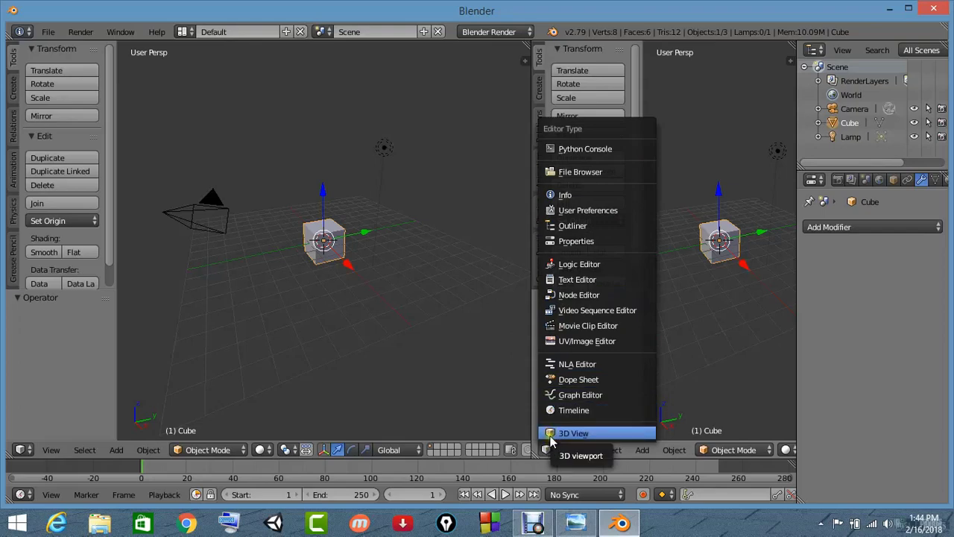
left_click(592, 341)
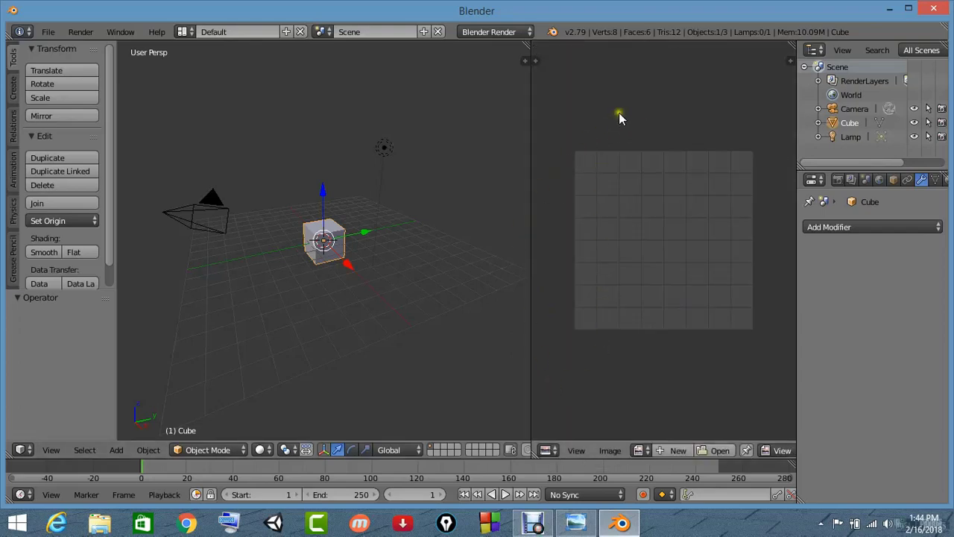
left_click_drag(527, 46, 527, 46)
left_click_drag(527, 46, 751, 52)
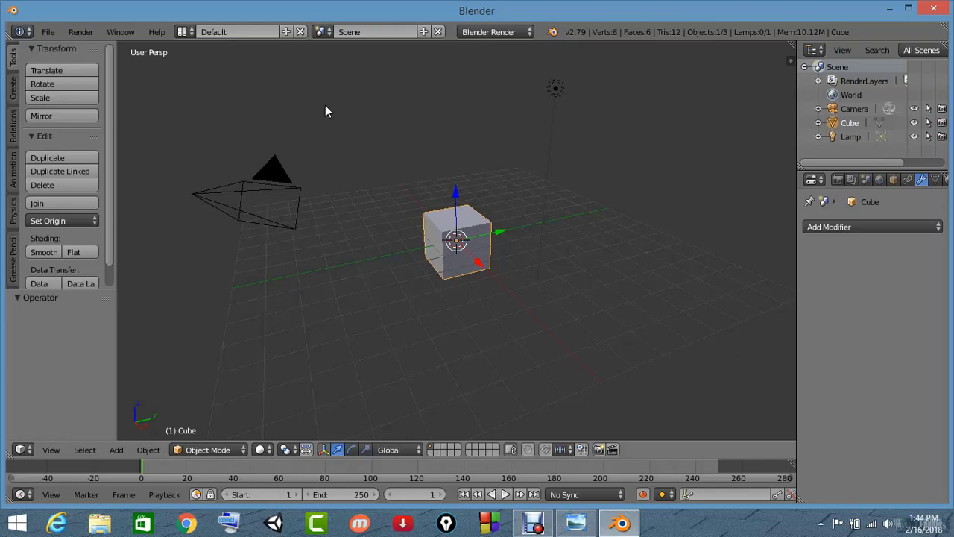
- Select the camera, then the cube, then the lamp in turn
right_click(284, 113)
right_click(262, 194)
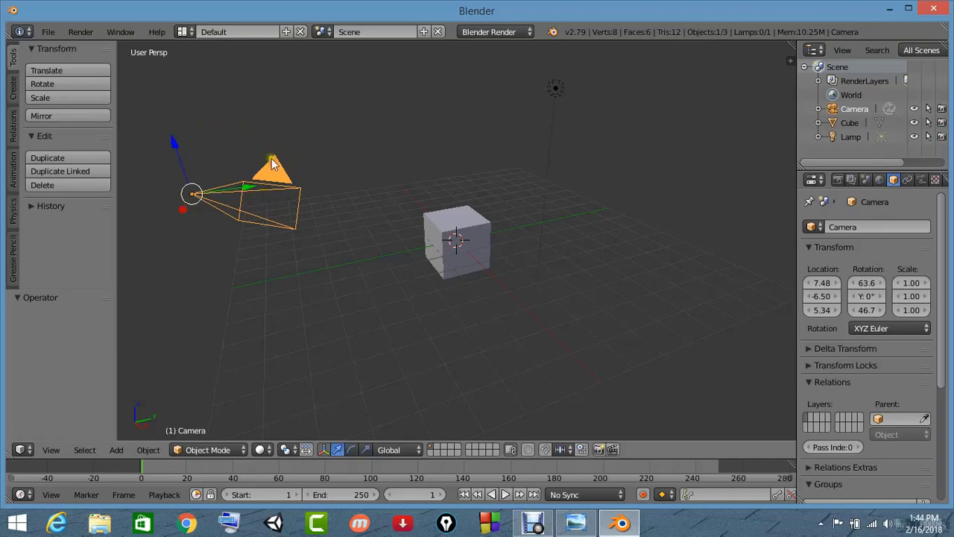
right_click(451, 243)
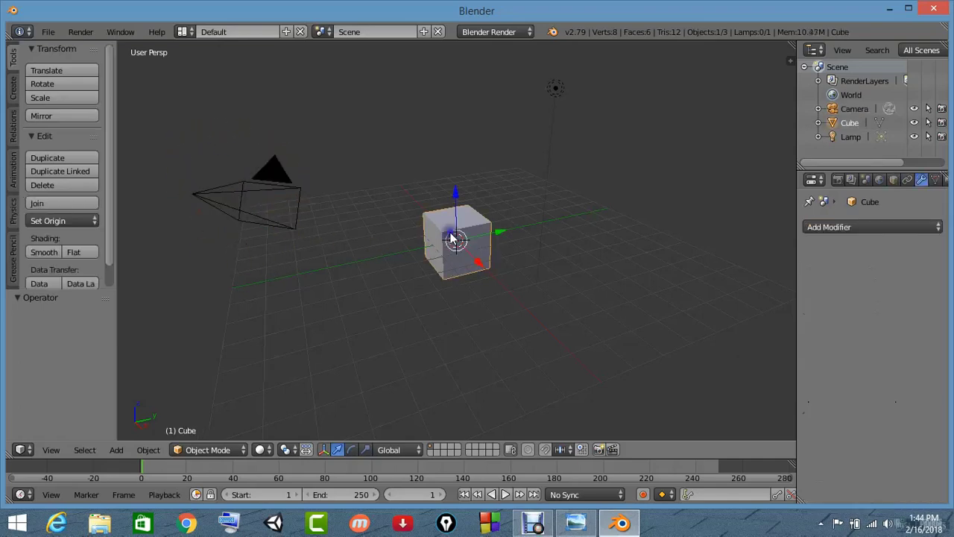
left_click(555, 86)
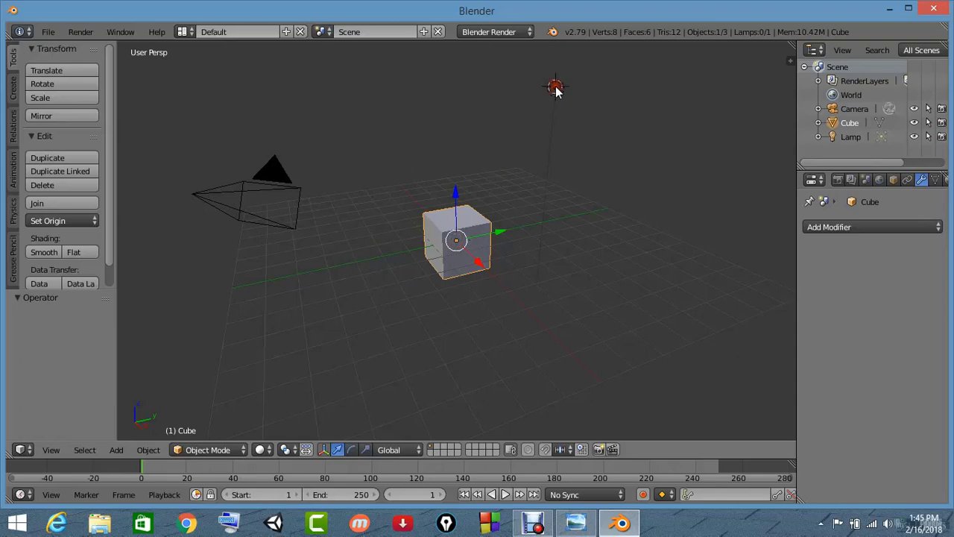
right_click(549, 87)
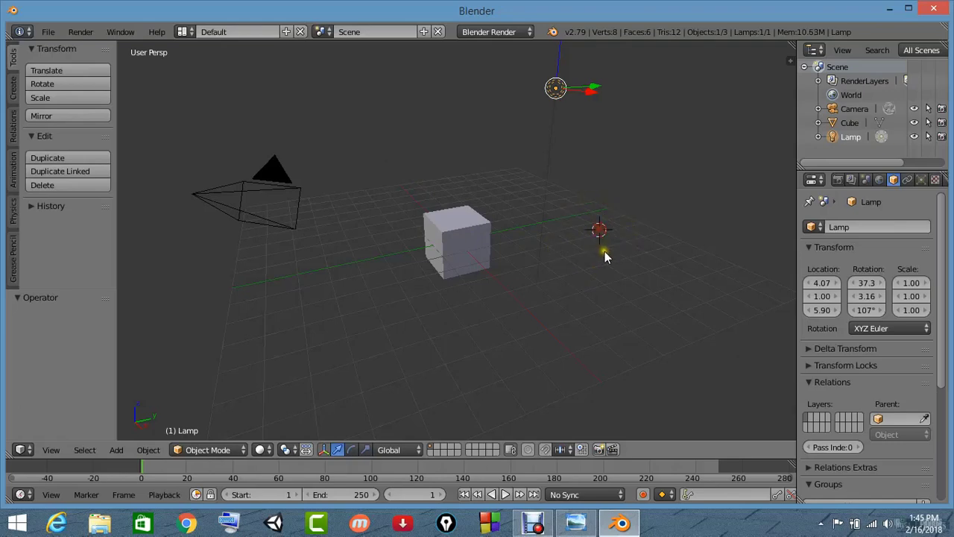
- Move the 3D cursor across the floor, leaving it to the right of the cube
left_click(628, 286)
left_click(593, 317)
left_click(536, 330)
left_click(447, 369)
left_click(353, 381)
left_click(304, 353)
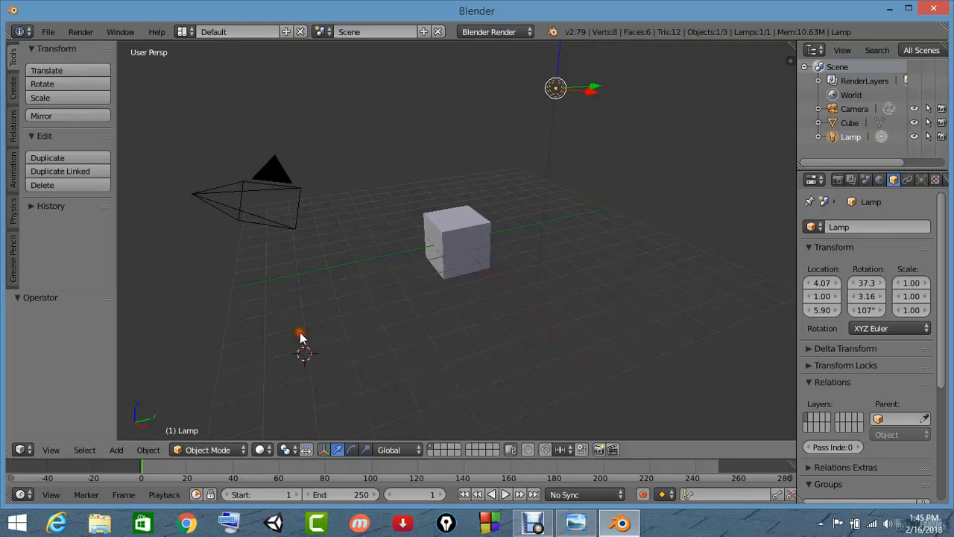
left_click(654, 300)
- Zoom and orbit the view around the cube down to a low, near-horizon angle
scroll(519, 250, "up", 8)
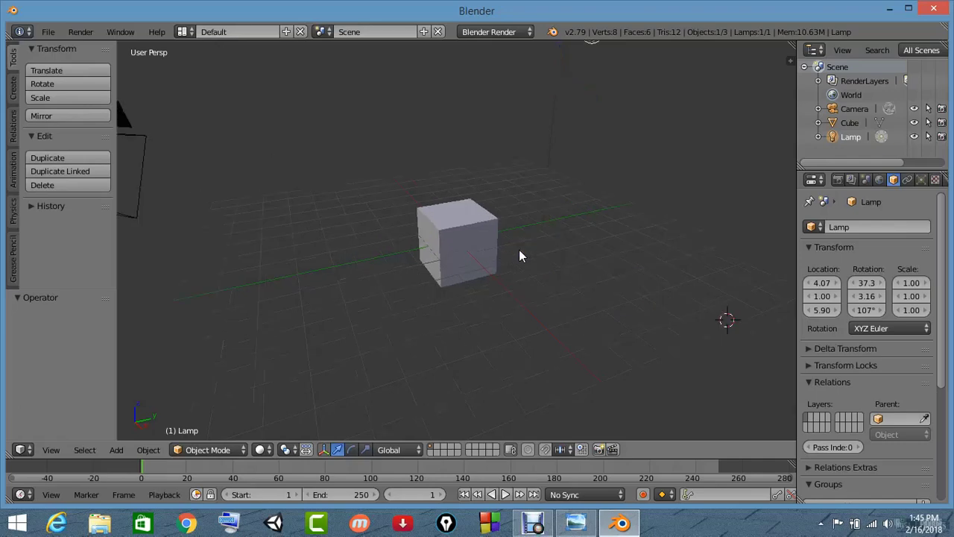
scroll(520, 246, "down", 7)
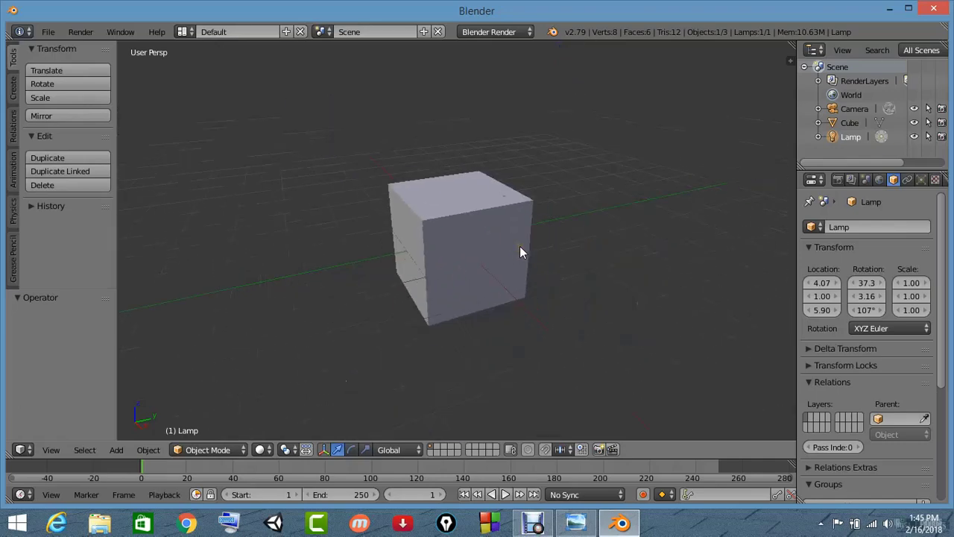
scroll(520, 245, "up", 5)
scroll(519, 246, "down", 5)
scroll(520, 252, "down", 2)
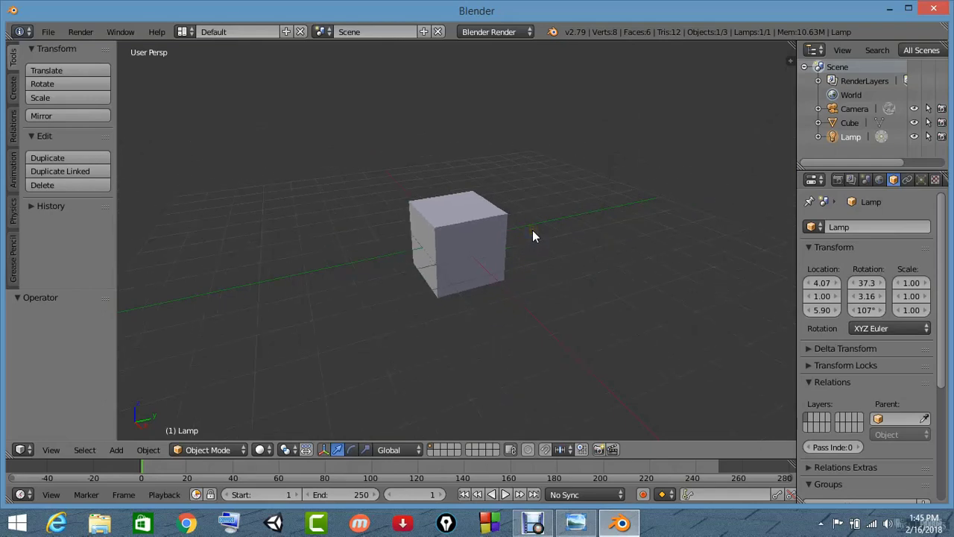
middle_click_drag(532, 230, 491, 252)
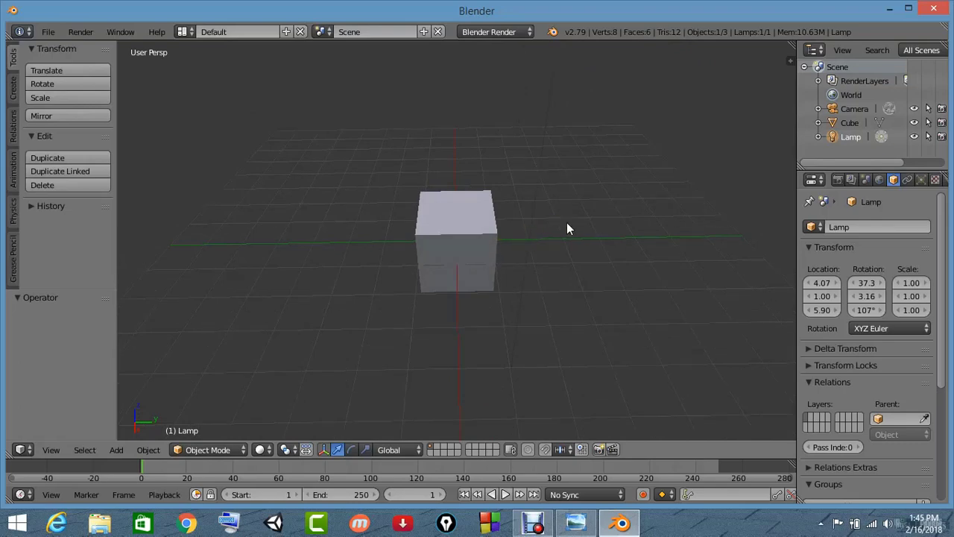
middle_click_drag(566, 223, 526, 217)
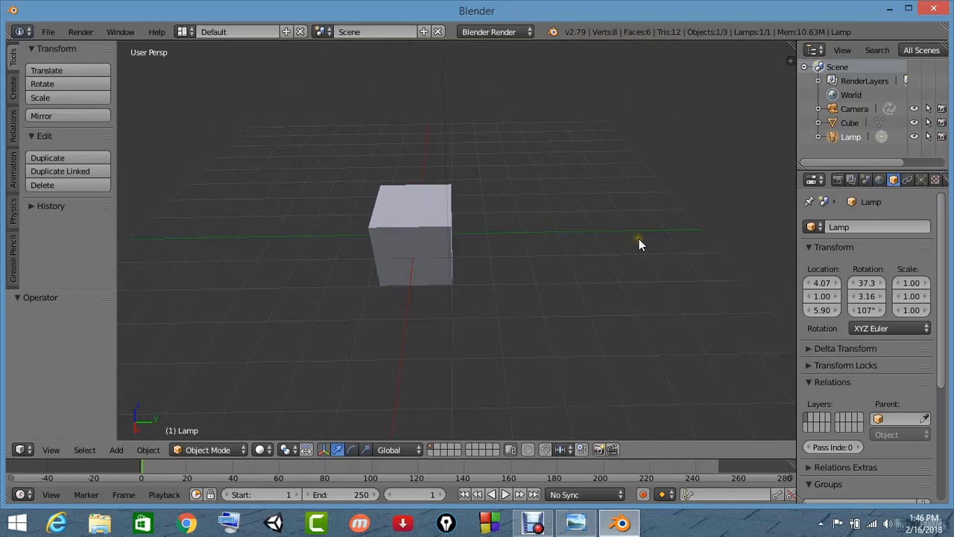
middle_click_drag(638, 238, 141, 228)
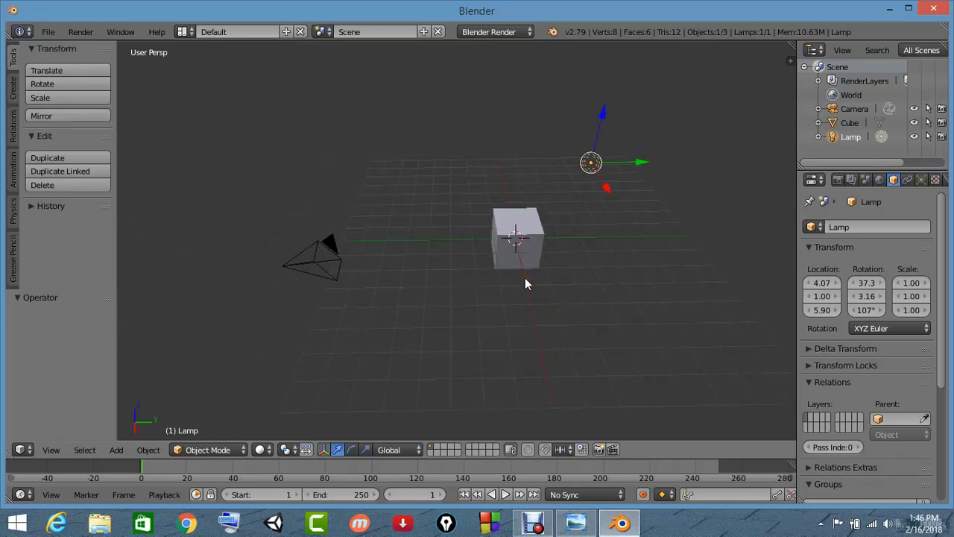
- Zoom in and out to frame the cube, lamp and camera from the low front angle
scroll(524, 278, "up", 2)
scroll(525, 278, "down", 2)
scroll(525, 277, "down", 1)
scroll(524, 276, "up", 3)
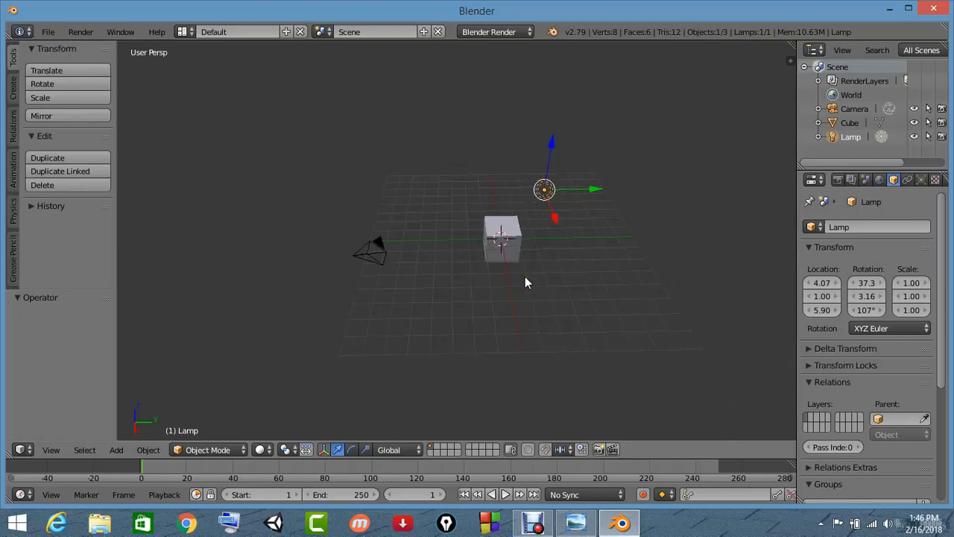
right_click(551, 272)
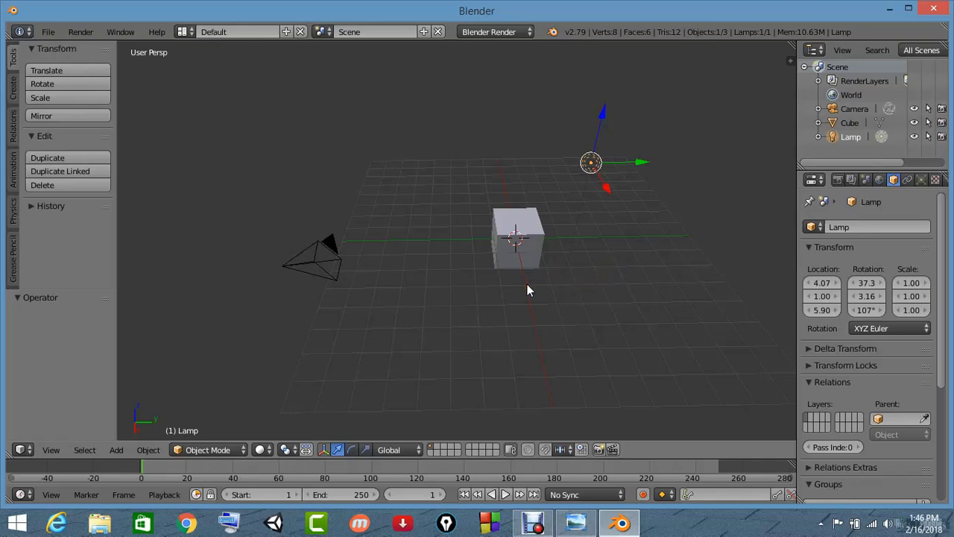
middle_click_drag(526, 283, 158, 93, "ctrl")
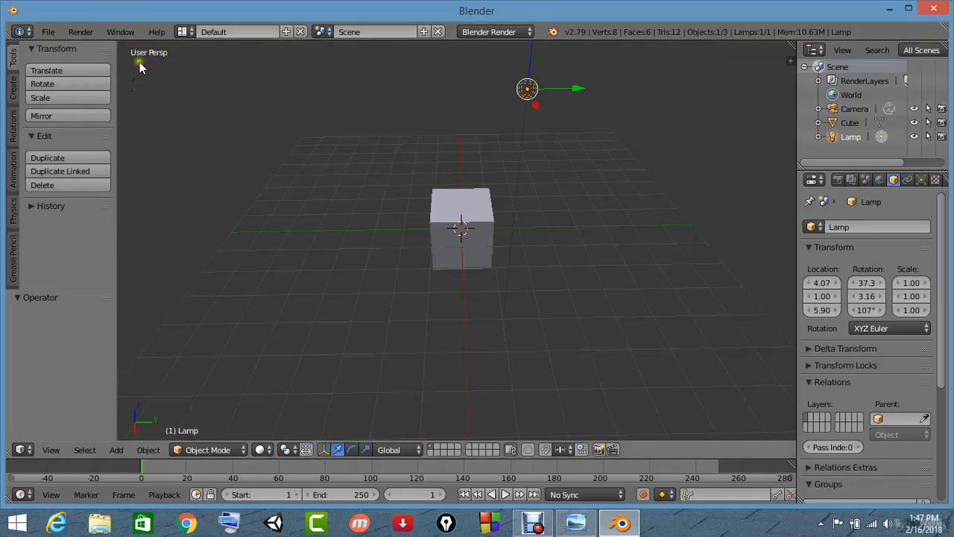
scroll(404, 275, "up", 2)
scroll(406, 261, "down", 3)
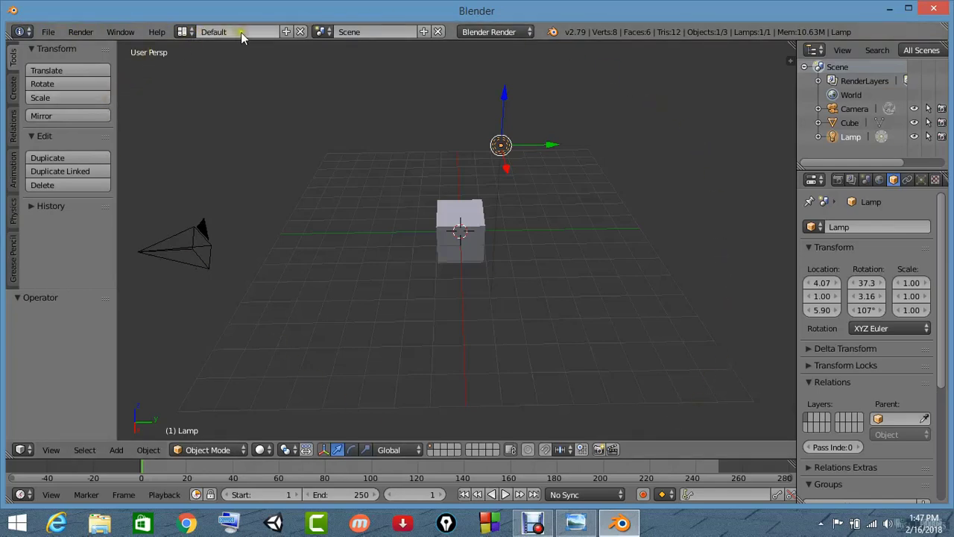
left_click(185, 32)
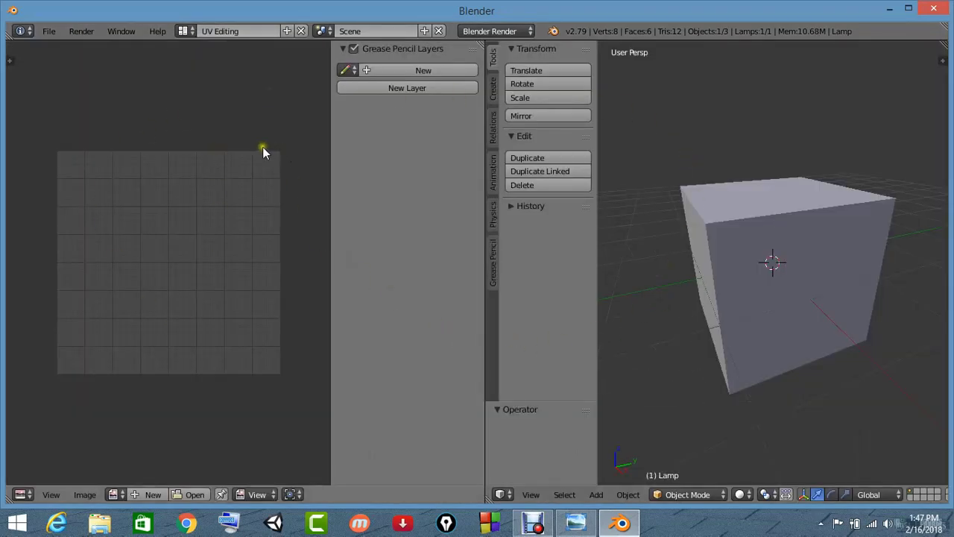
left_click(23, 495)
left_click(191, 31)
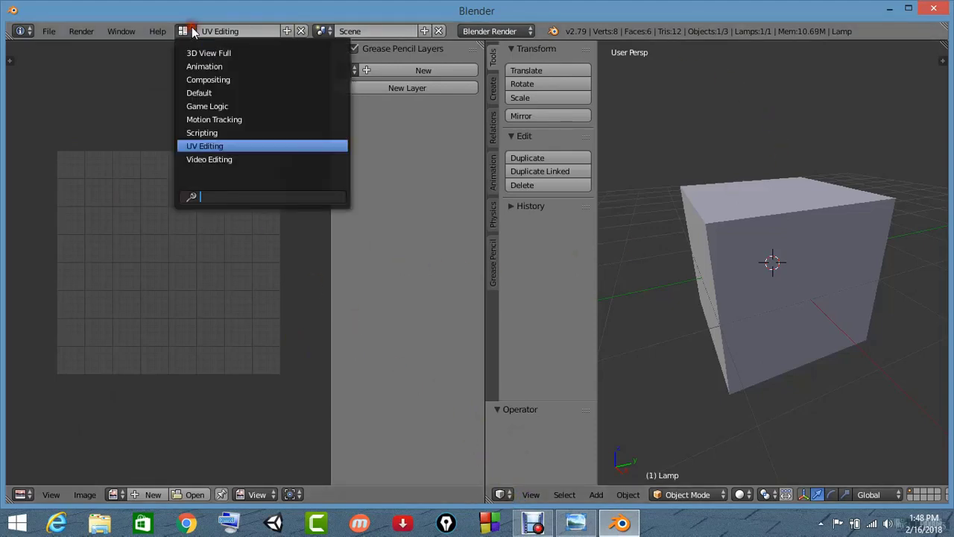
left_click(198, 92)
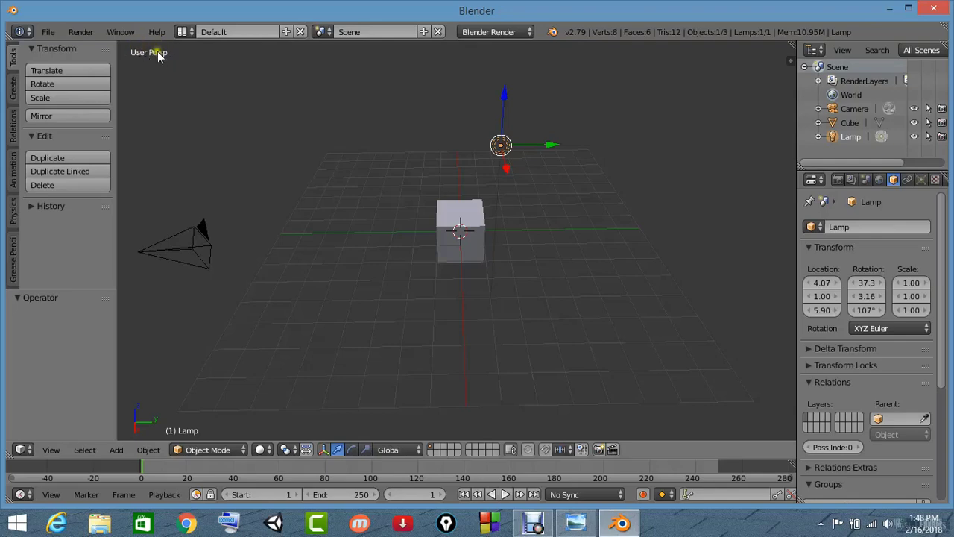
right_click(642, 160)
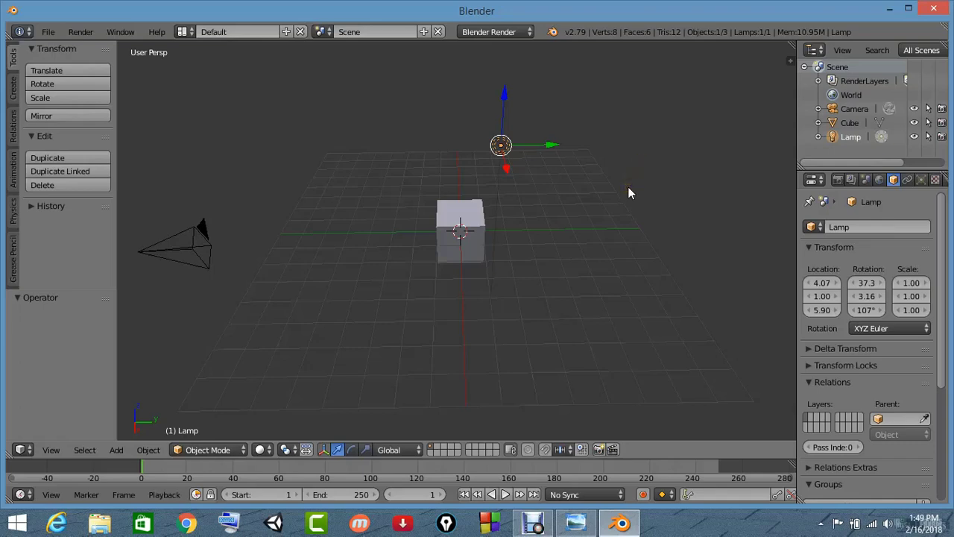